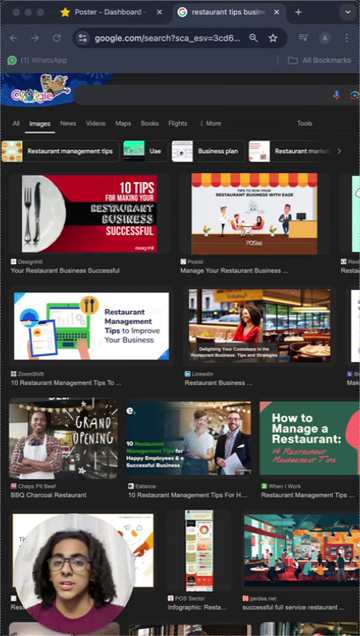
Step: Switch to the 'Poster – Dashboard' tab to show 2 uploads, 1 playlist, 3 screens, 0 channels
left_click(120, 12)
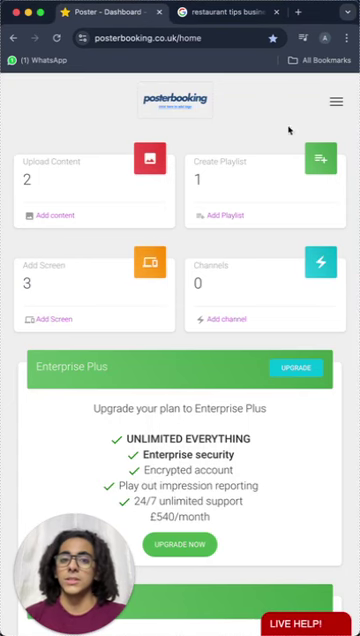